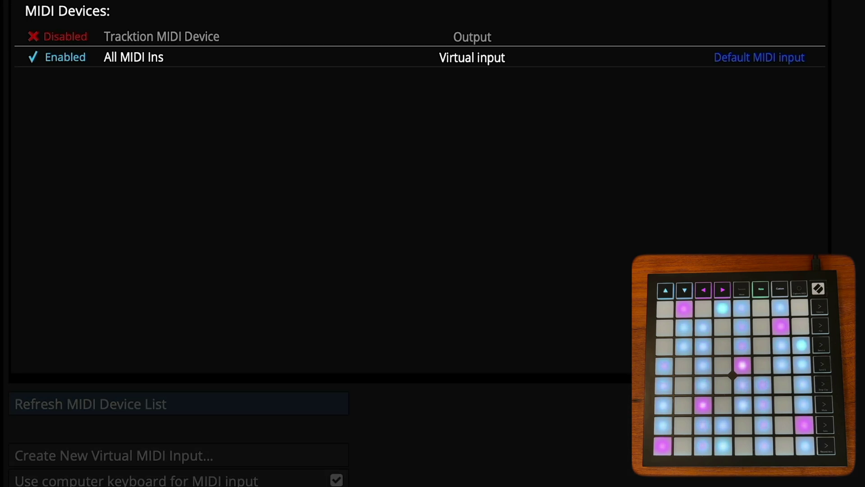
Step: Refresh the MIDI device list so the Launchpad X LPX inputs and outputs appear enabled
left_click(152, 396)
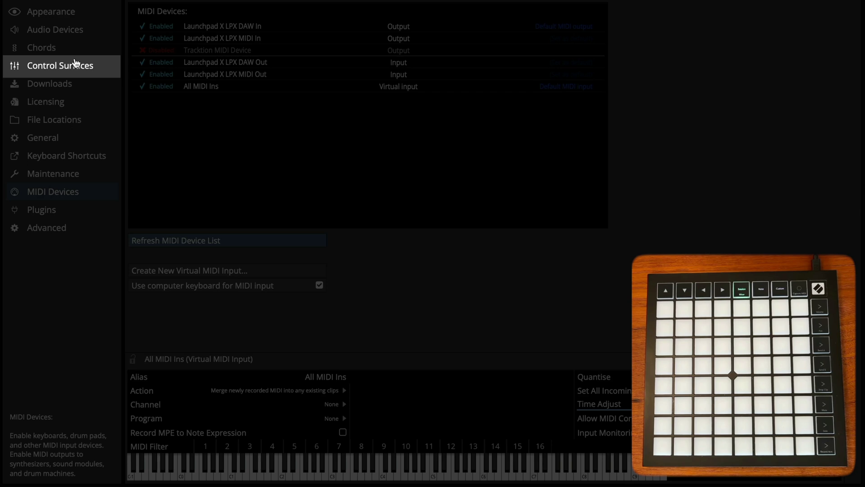
Step: Check that the Novation Launchpad X control surface is assigned its LPX DAW ports
left_click(75, 64)
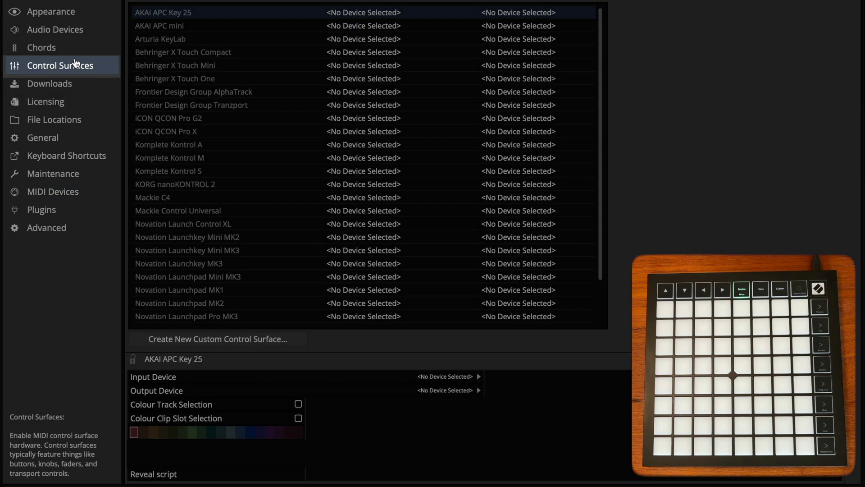
scroll(212, 212, "down", 10)
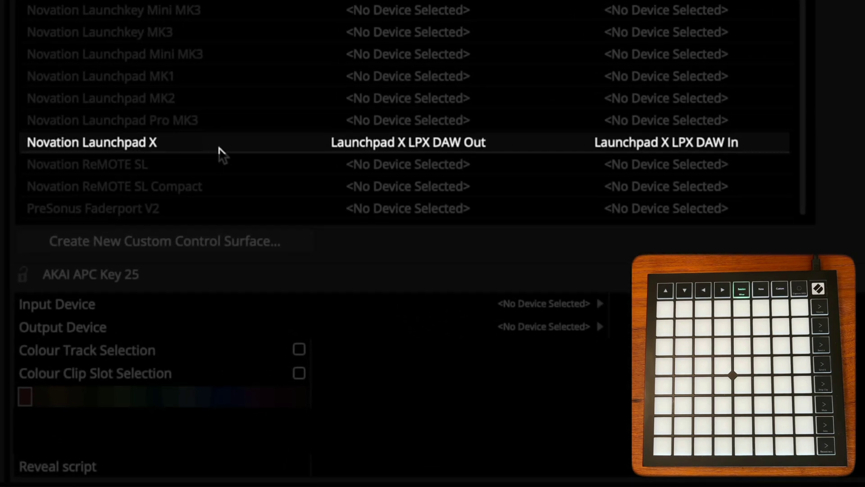
left_click(230, 205)
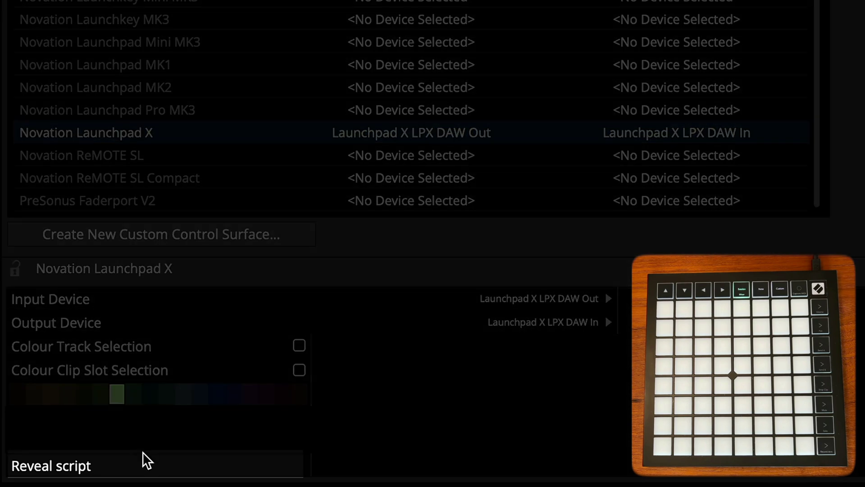
Step: Reveal the controller scripts and open Example.js in Visual Studio Code
left_click(148, 465)
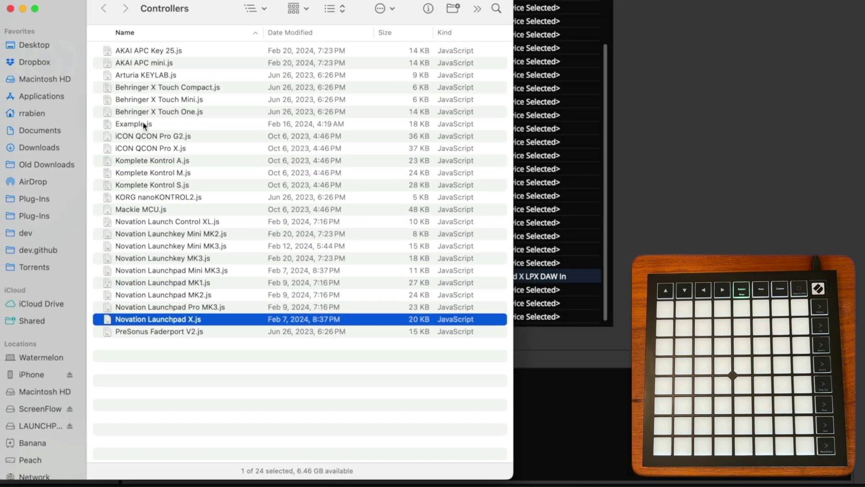
right_click(149, 130)
mouse_move(231, 149)
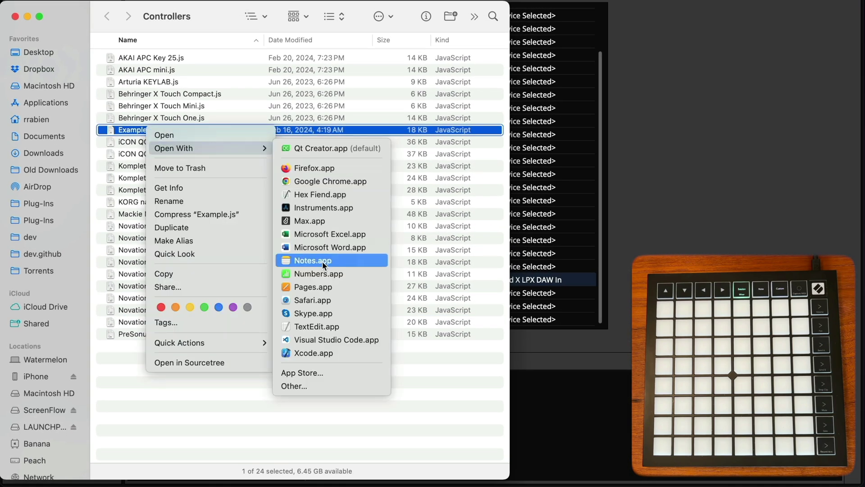
left_click(379, 339)
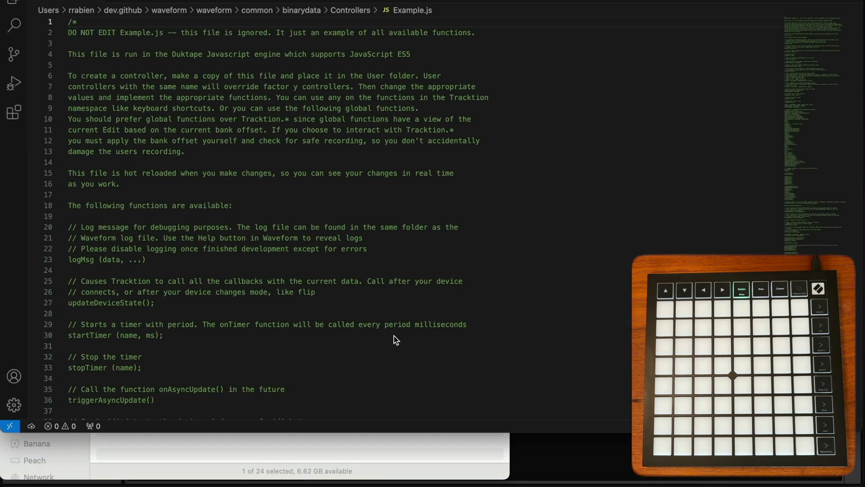
Step: Scroll through Example.js, then quit VS Code and leave the script folder window
scroll(394, 336, "down", 20)
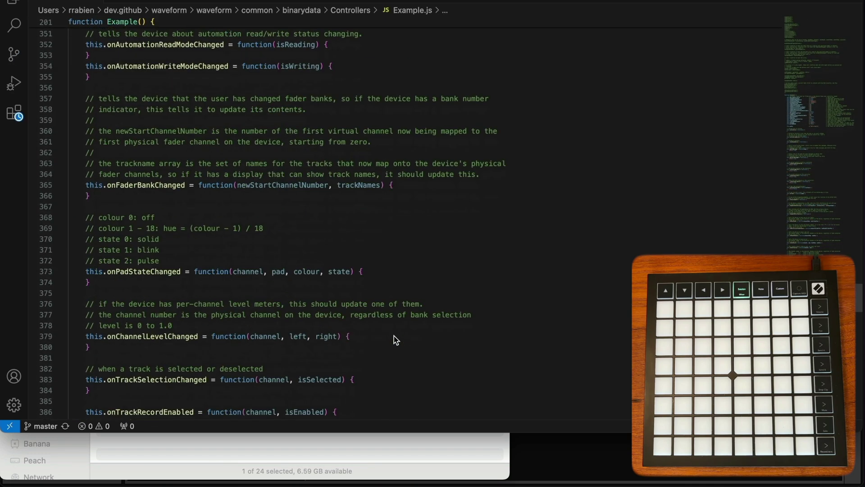
scroll(393, 336, "down", 10)
key("super+q")
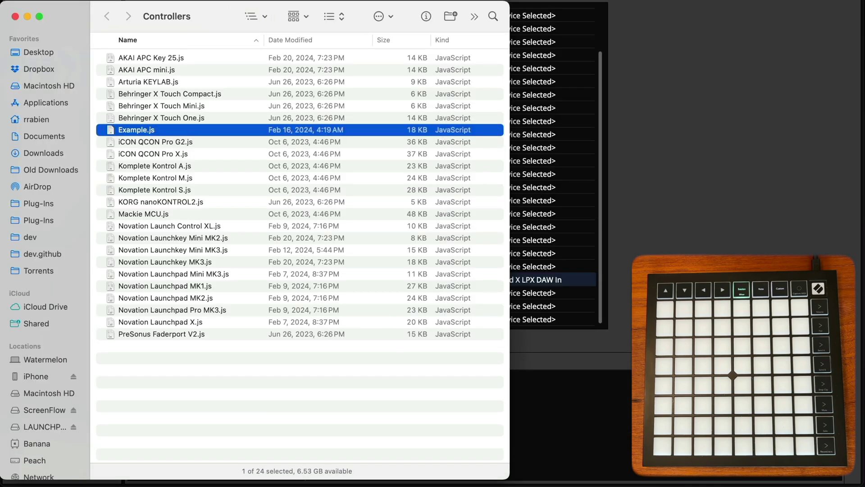
key("super+tab")
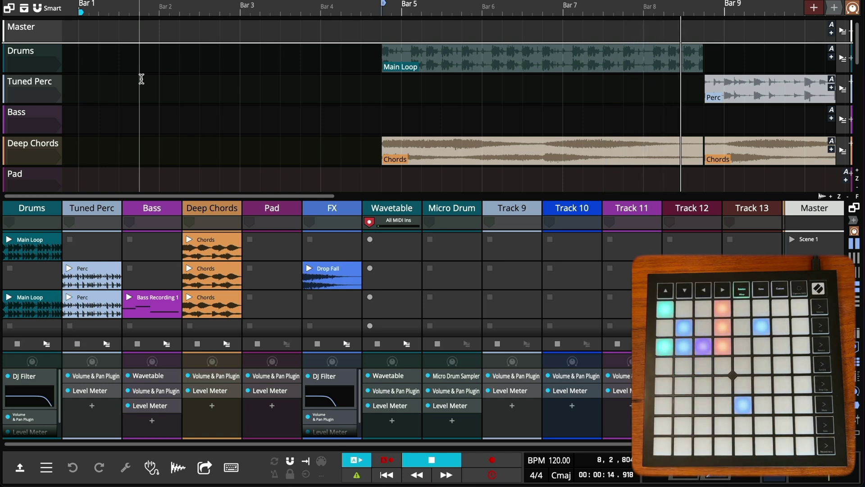
Step: Start playback of the edit so clips can be launched and recorded from the Launchpad
key("space")
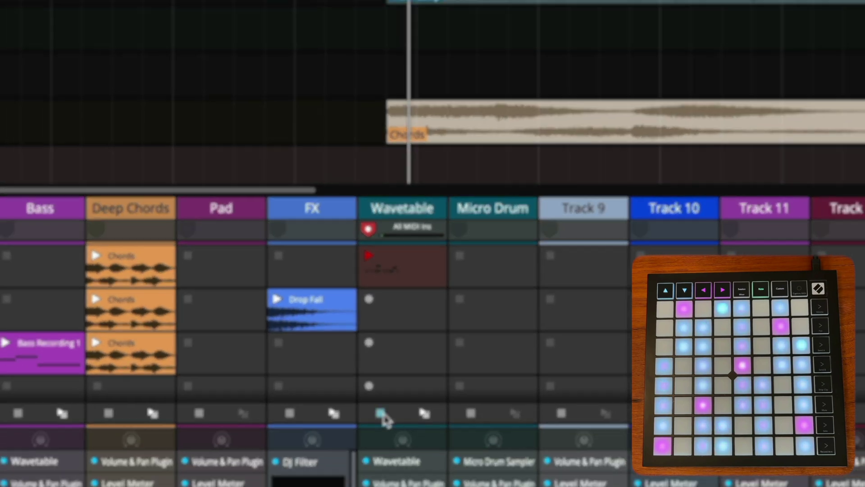
Step: Stop recording and playback, remove the recorded Wavetable clip, and select the Micro Drum track
left_click(383, 415)
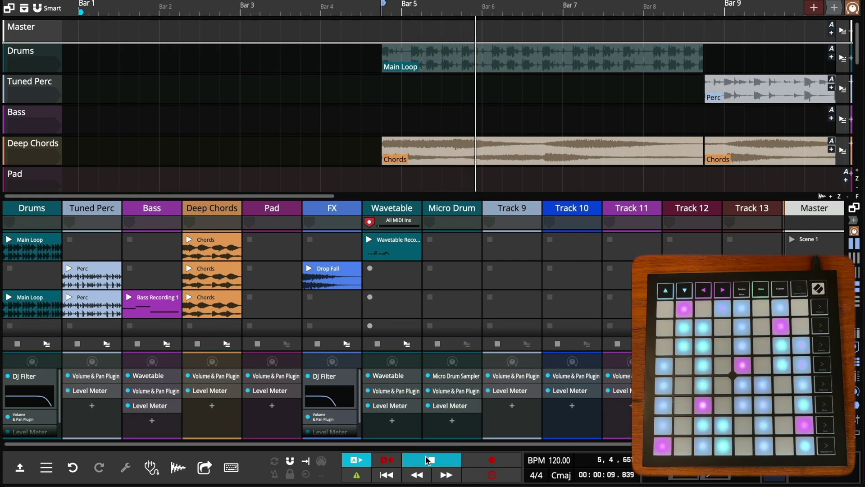
left_click(427, 459)
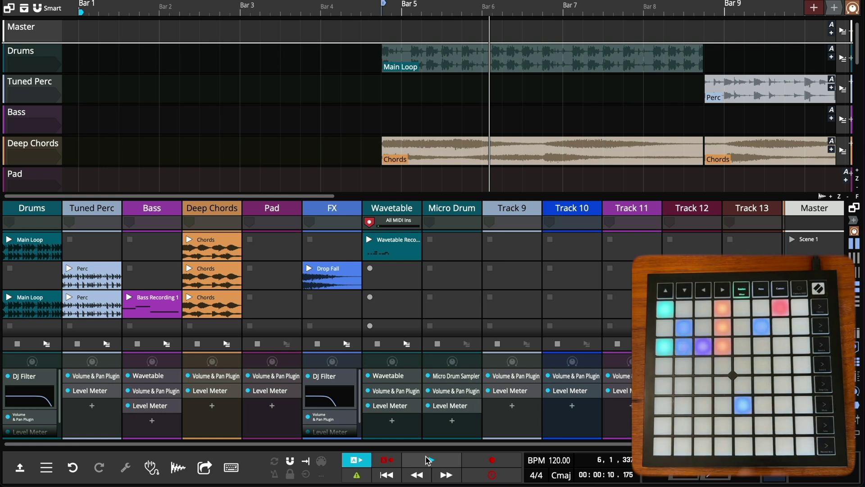
key("ctrl+z")
left_click(386, 207)
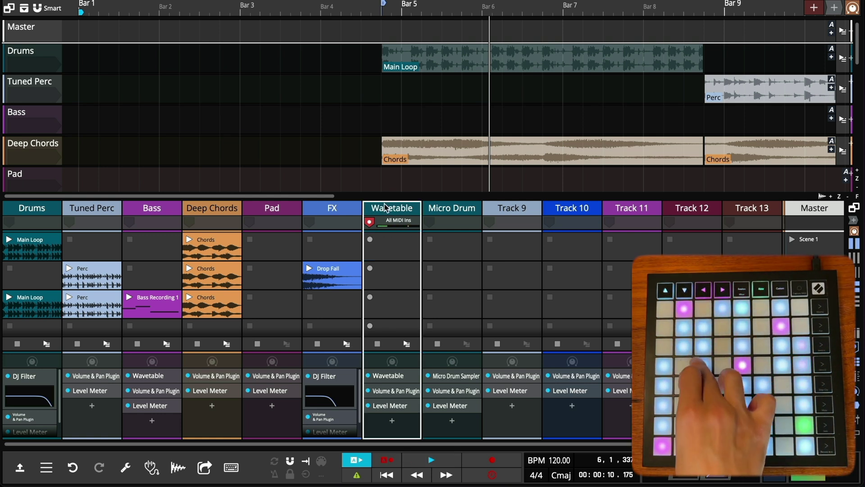
left_click(468, 214)
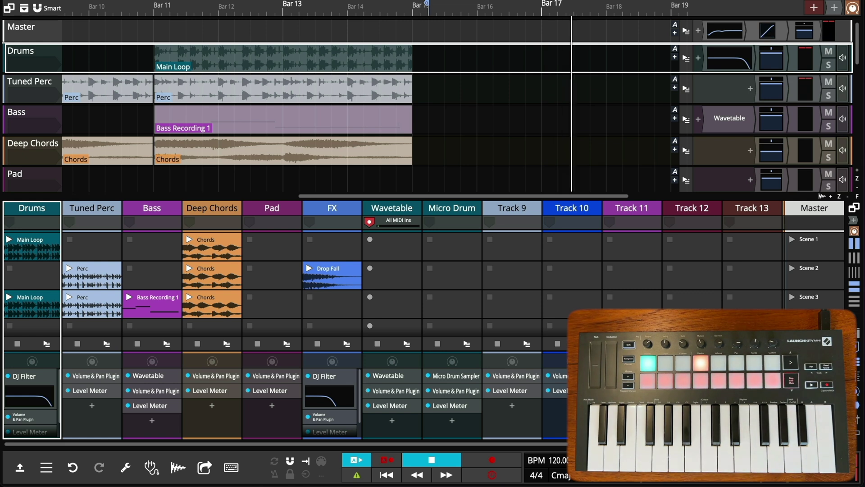
Step: Stop playback before checking MPD218 Port A in the MIDI Devices settings
left_click(427, 459)
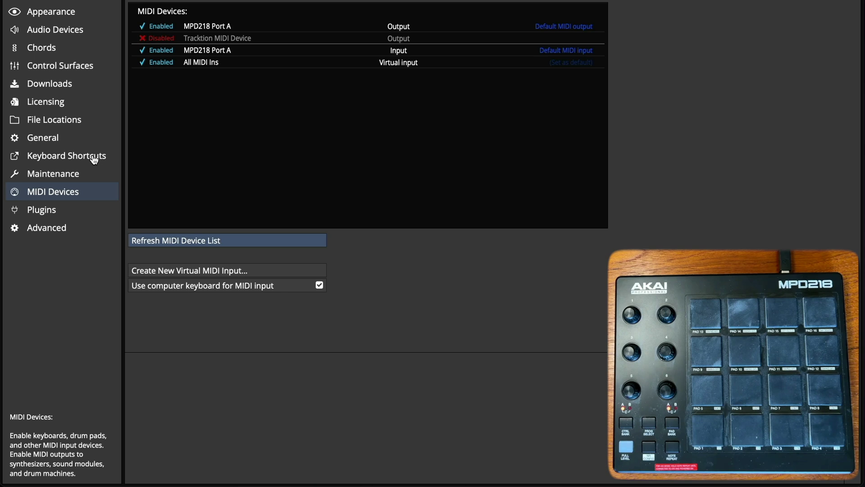
Step: Create a new custom MIDI control surface named 'AKAI 218' under Control Surfaces
left_click(78, 69)
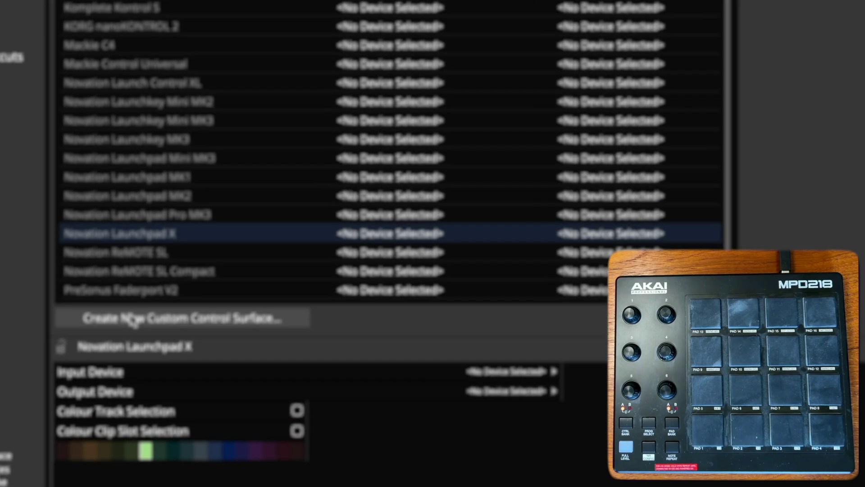
left_click(133, 319)
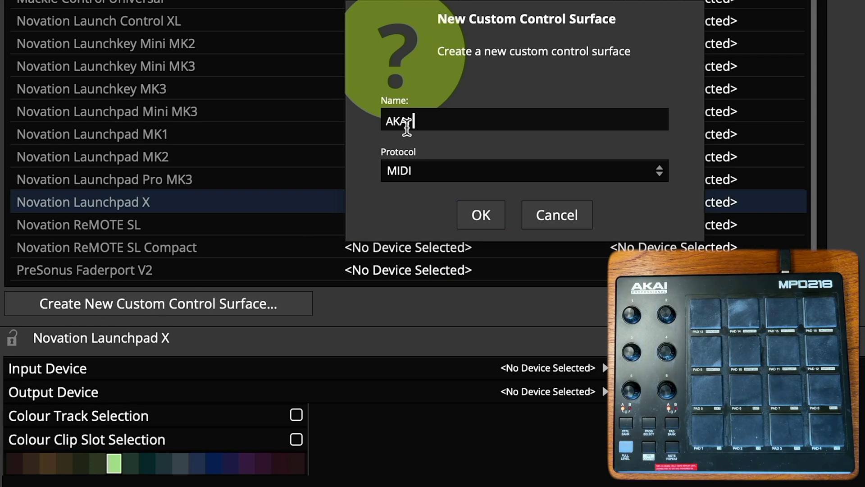
type("AKAI 218")
key("Return")
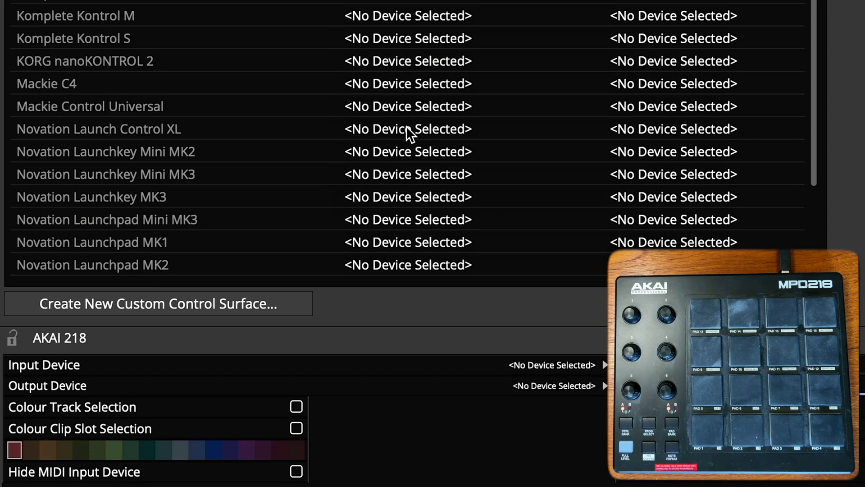
Step: Set both the input and output device of AKAI 218 to MPD218 Port A
left_click(471, 364)
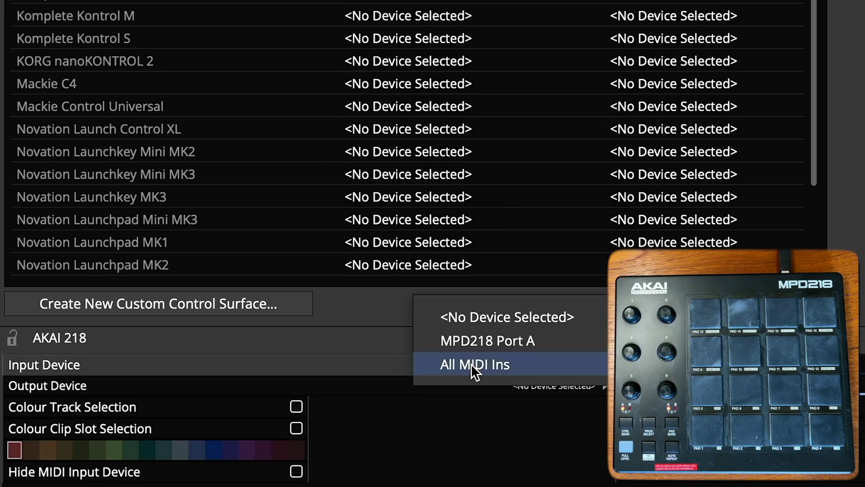
left_click(510, 345)
left_click(515, 389)
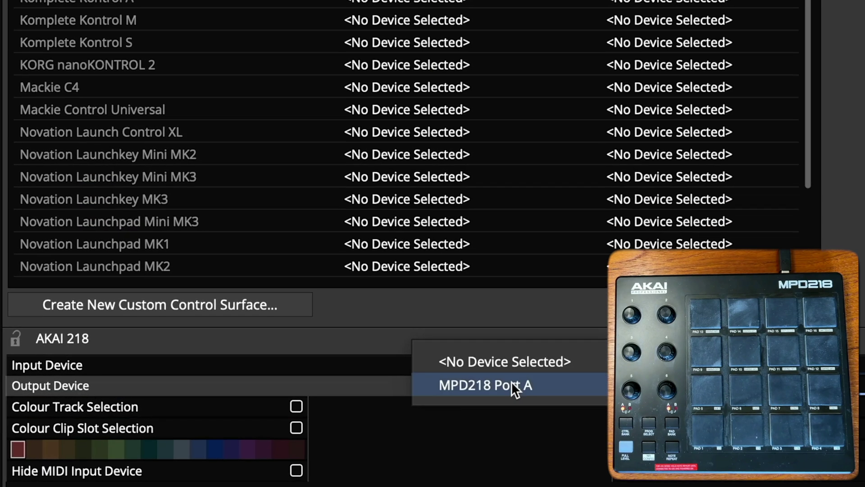
left_click(511, 384)
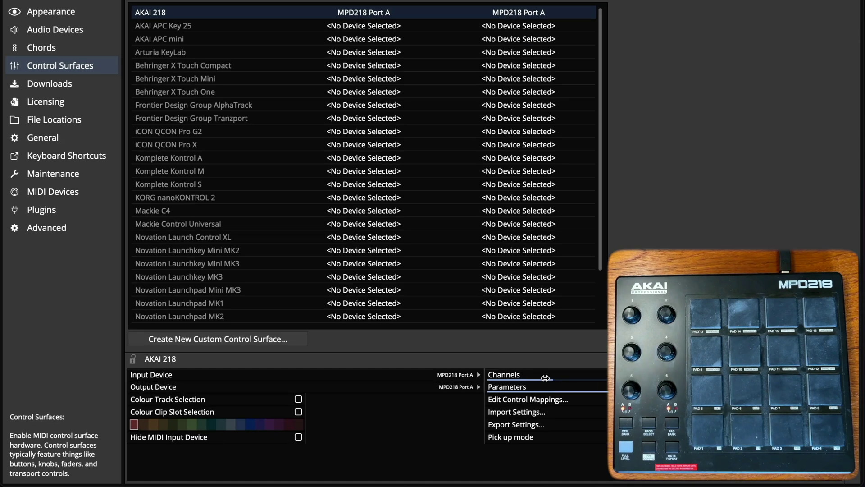
Step: Add Launch Clip #1–#4 mappings for all tracks, then select the first row for pad assignment
left_click(522, 399)
left_click(498, 51)
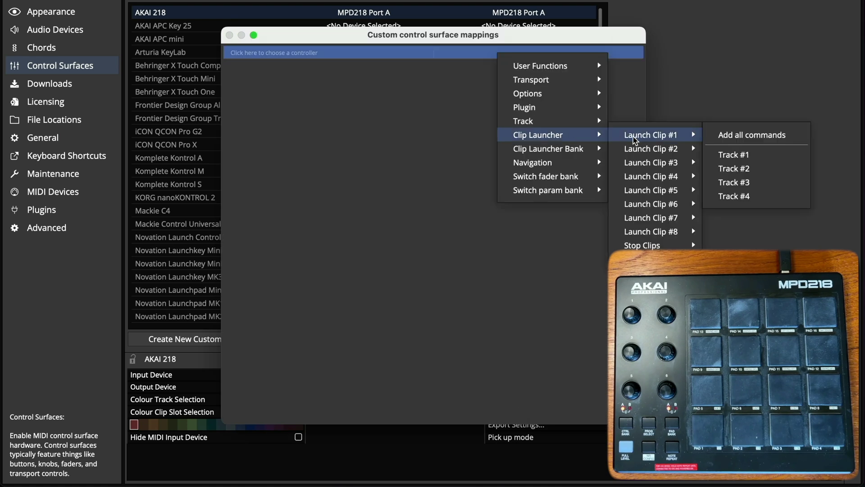
left_click(721, 136)
left_click(520, 108)
left_click(702, 204)
left_click(493, 159)
mouse_move(541, 241)
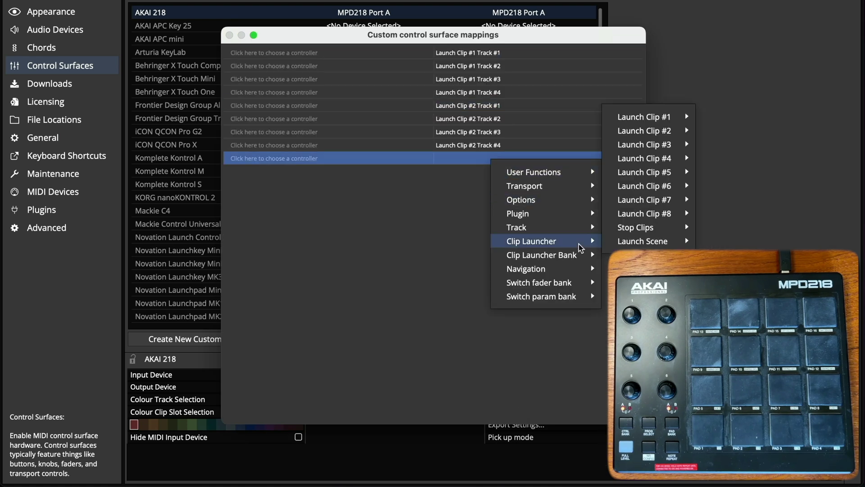
left_click(610, 170)
left_click(499, 211)
mouse_move(582, 300)
left_click(737, 217)
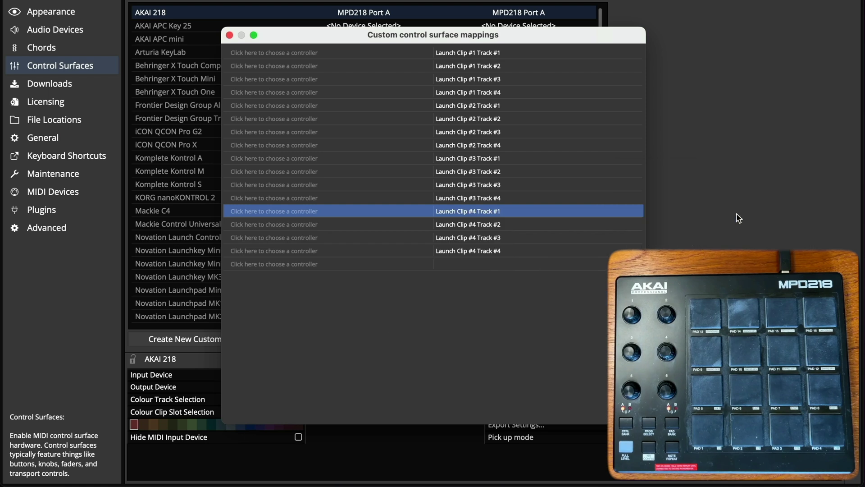
left_click(288, 53)
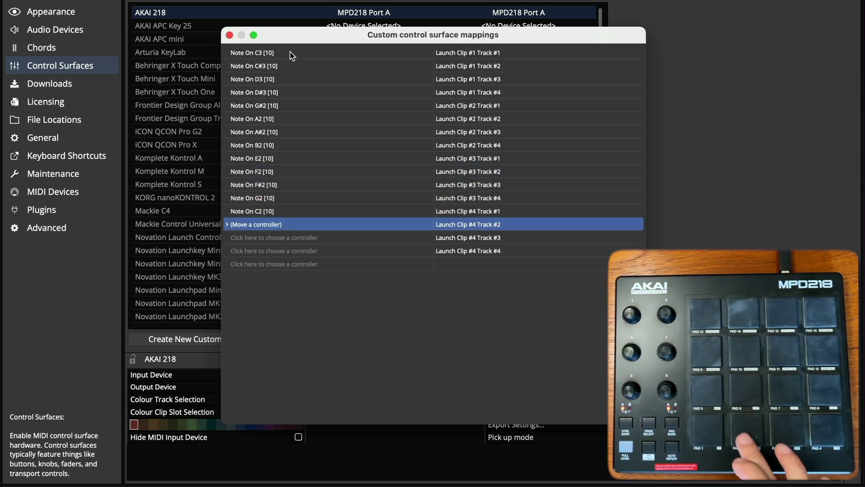
Step: Close the custom control surface mappings window, returning to the AKAI 218 settings
left_click(230, 36)
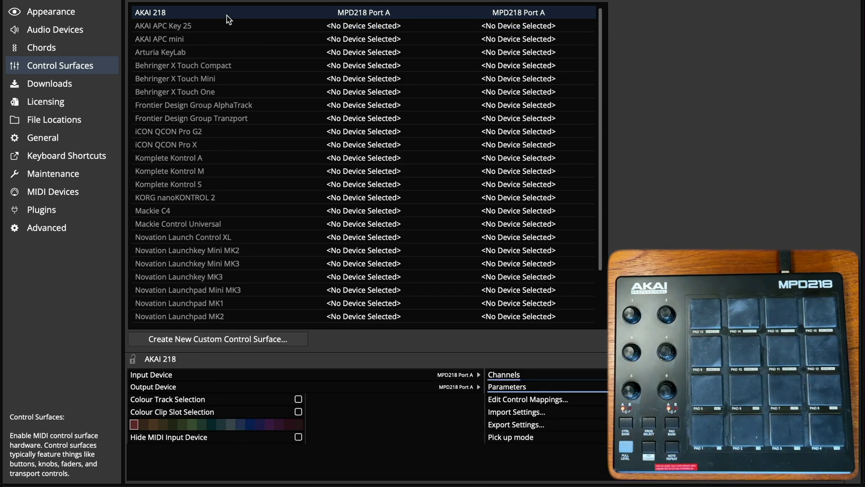